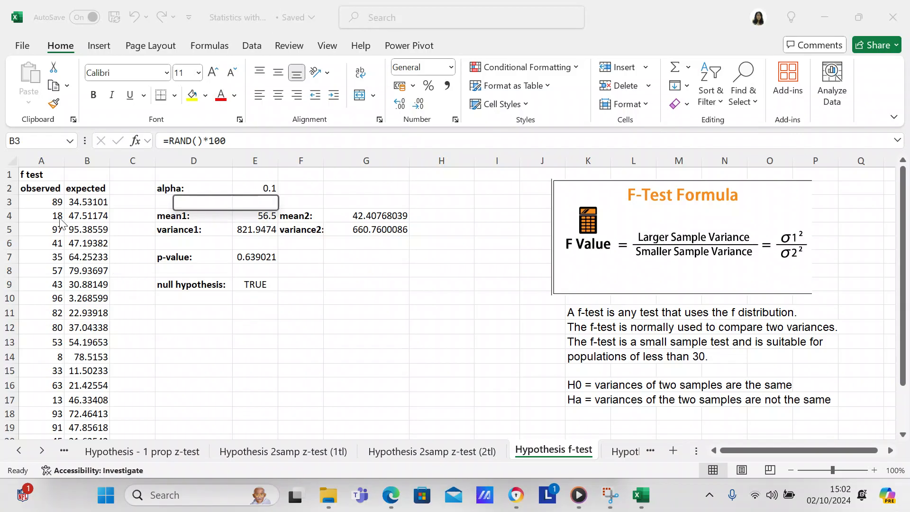
Inspect the formulas behind the first observed and expected data cells
left_click(43, 202)
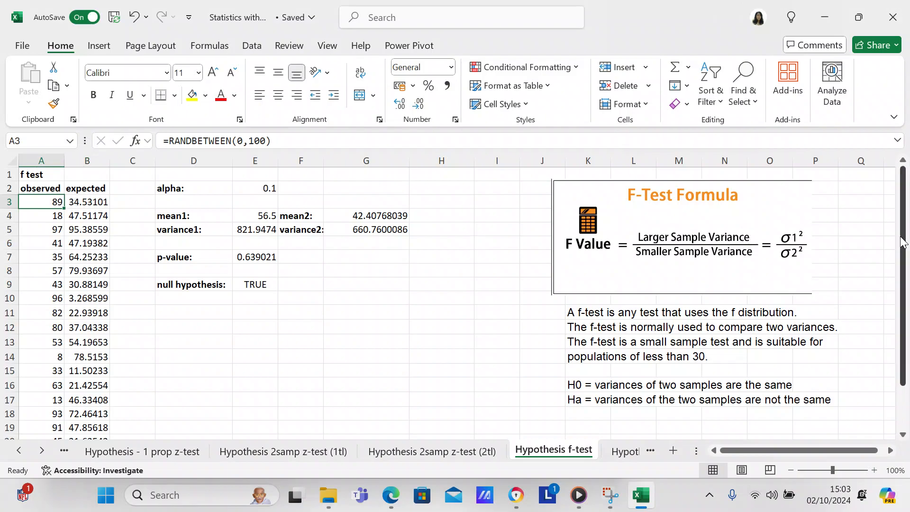
left_click_drag(903, 242, 909, 178)
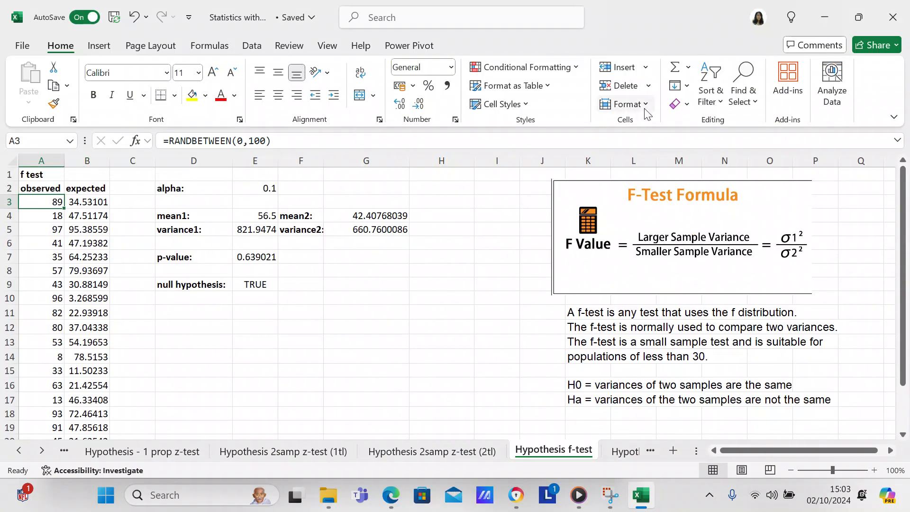
left_click(98, 202)
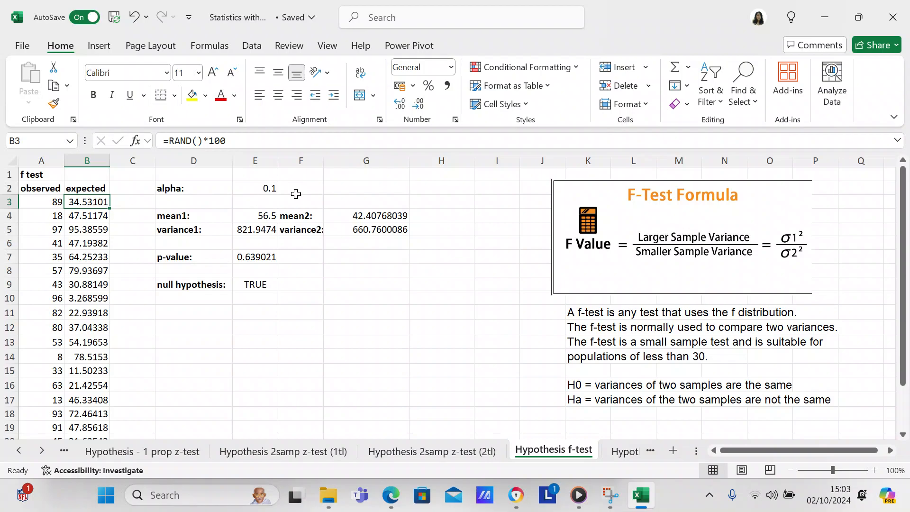
Set the alpha value to 0.05
left_click(273, 187)
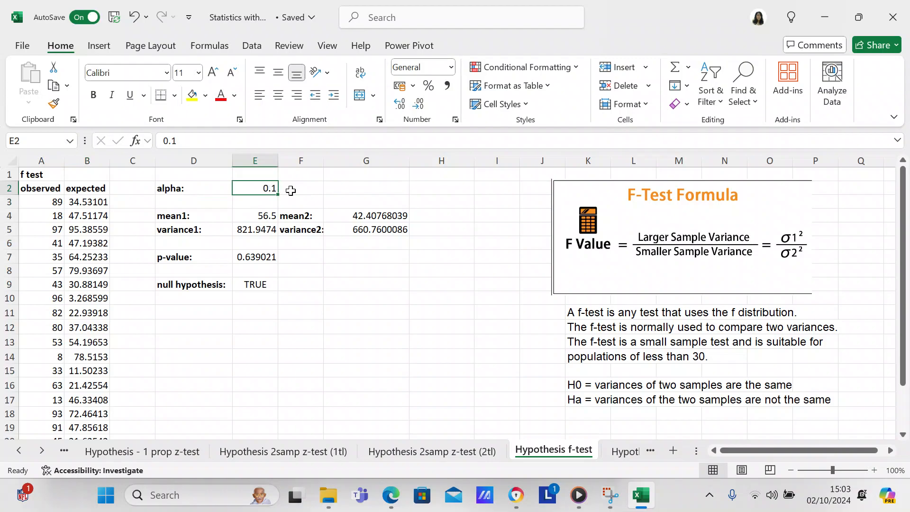
type("0.0")
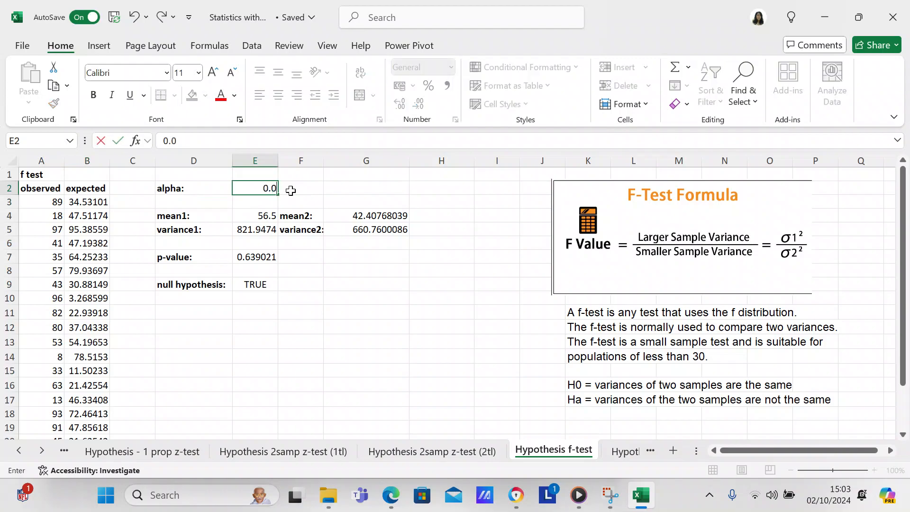
type("5")
key("Return")
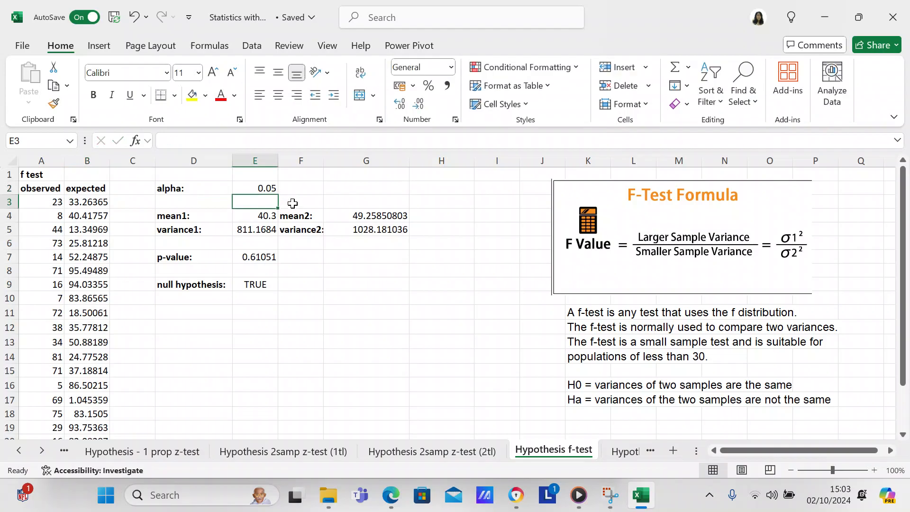
Inspect the mean, variance and p-value formulas, recalculating the random data once
left_click(271, 213)
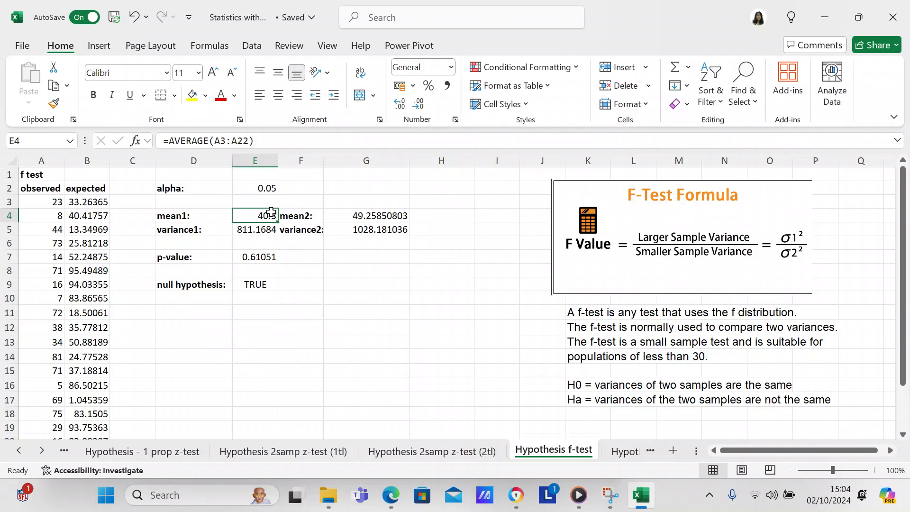
left_click(358, 218)
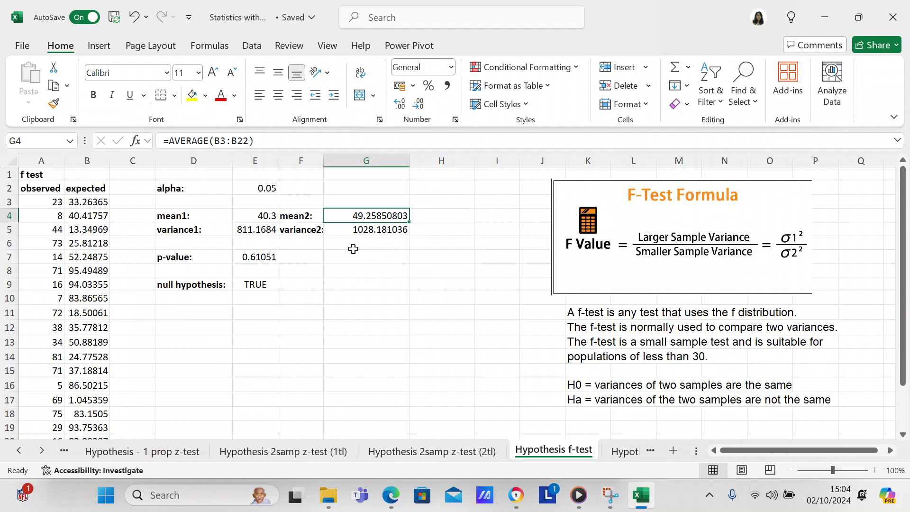
left_click(249, 232)
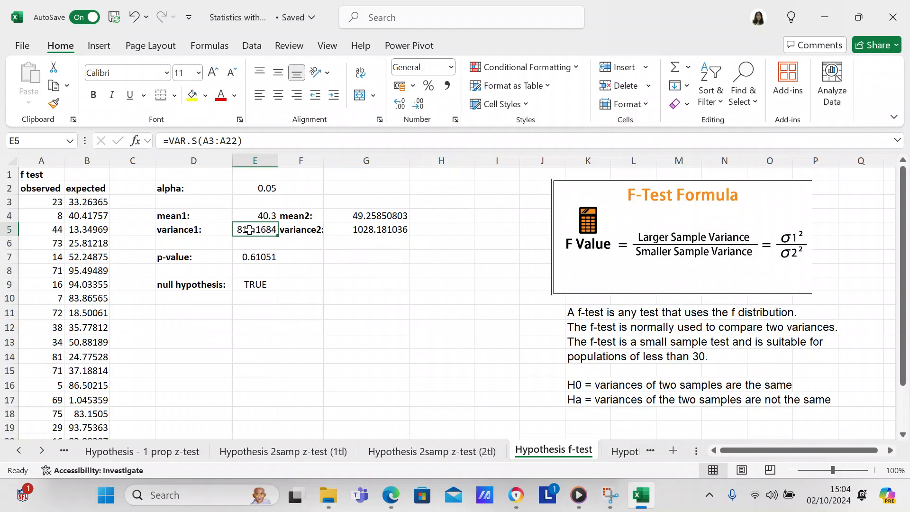
left_click(353, 232)
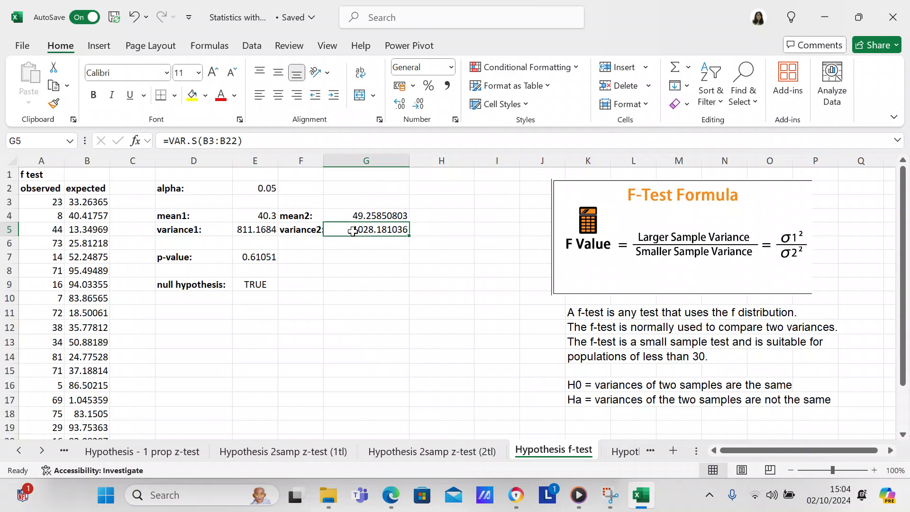
key("F9")
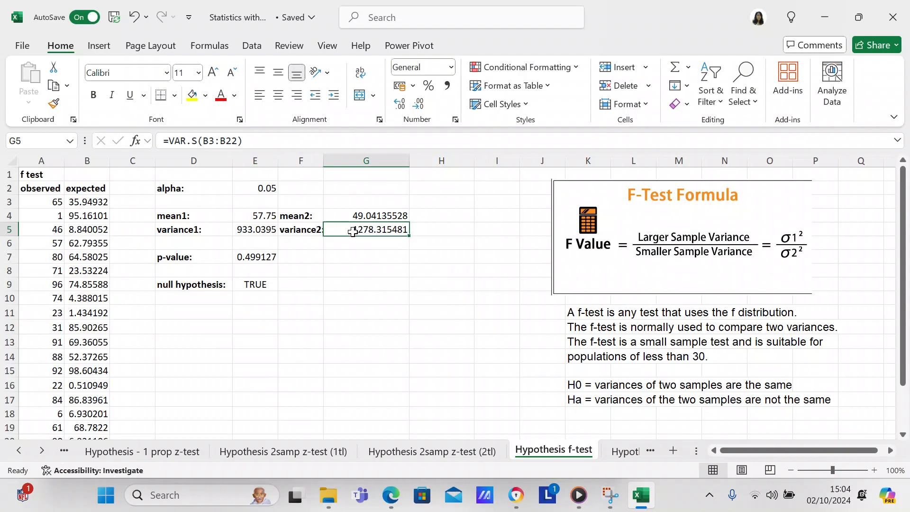
left_click(255, 257)
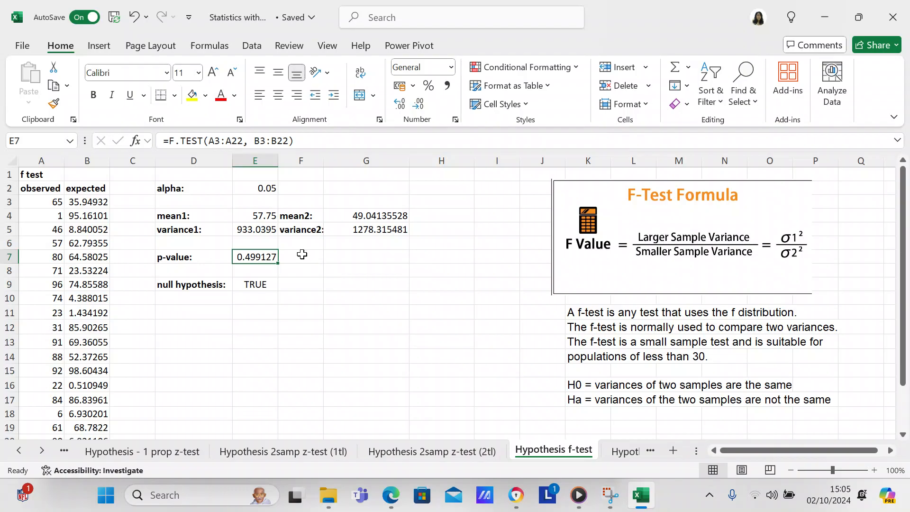
Set the alpha value to 0.1
left_click(255, 189)
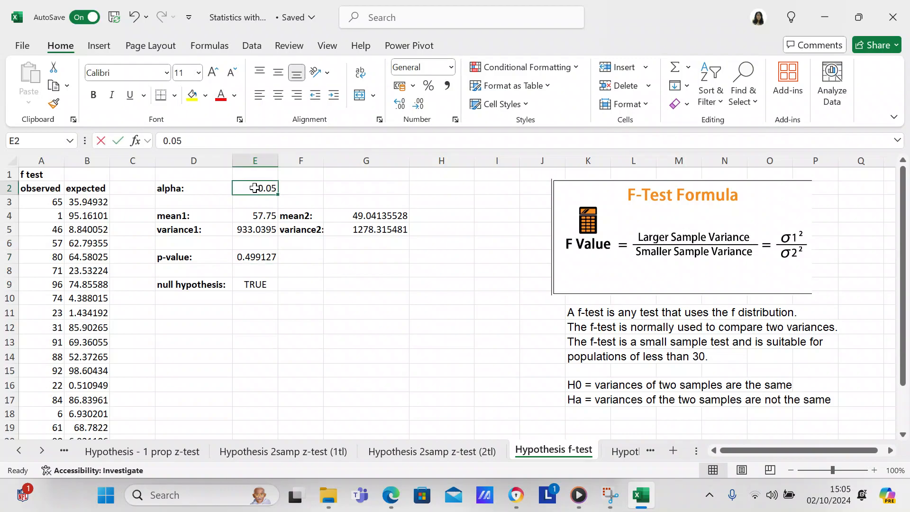
type("0.1")
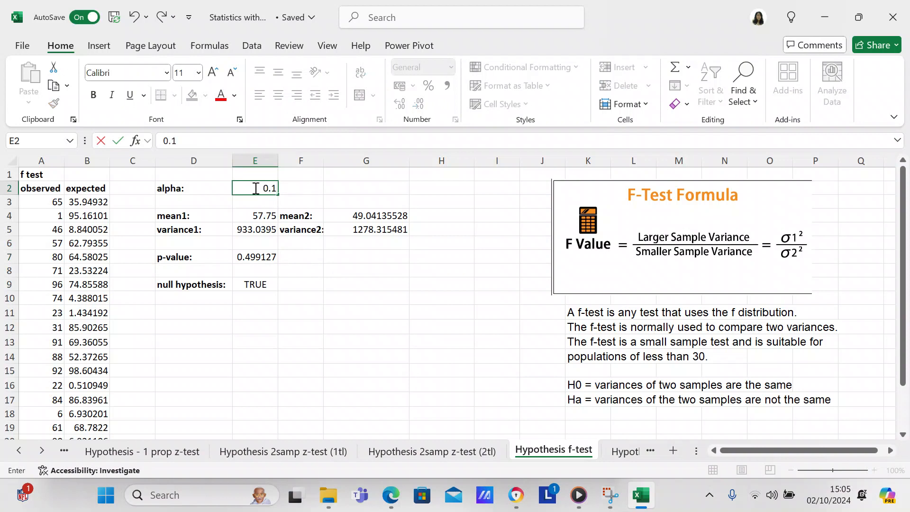
key("Return")
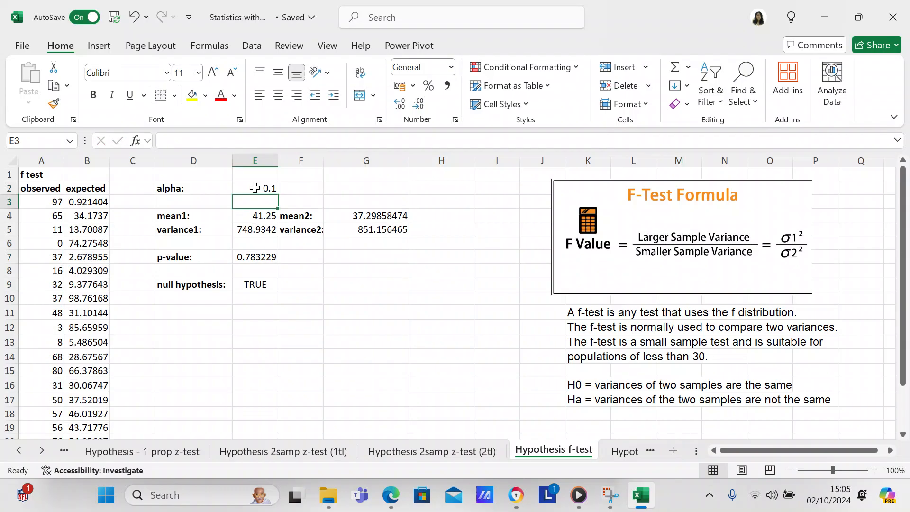
Set the alpha value to 0.5 and inspect the p-value formula
left_click(257, 188)
type("0")
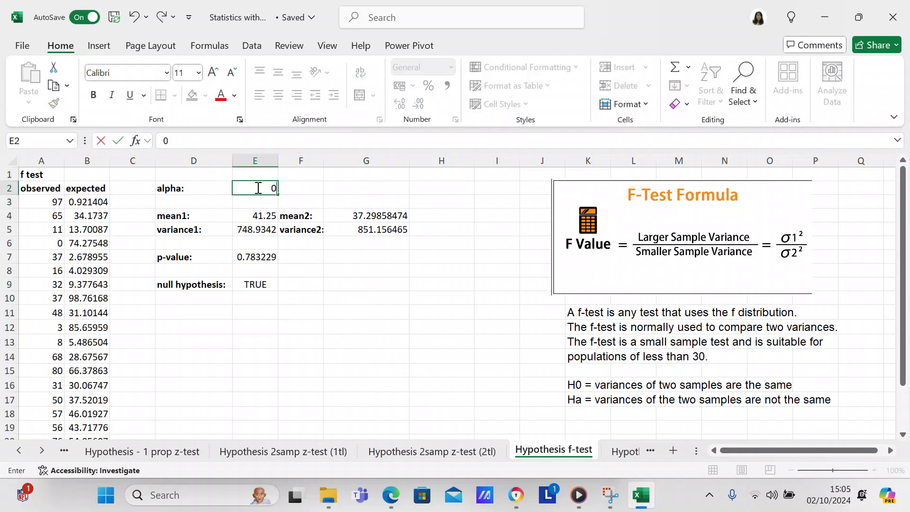
type(".5")
key("Return")
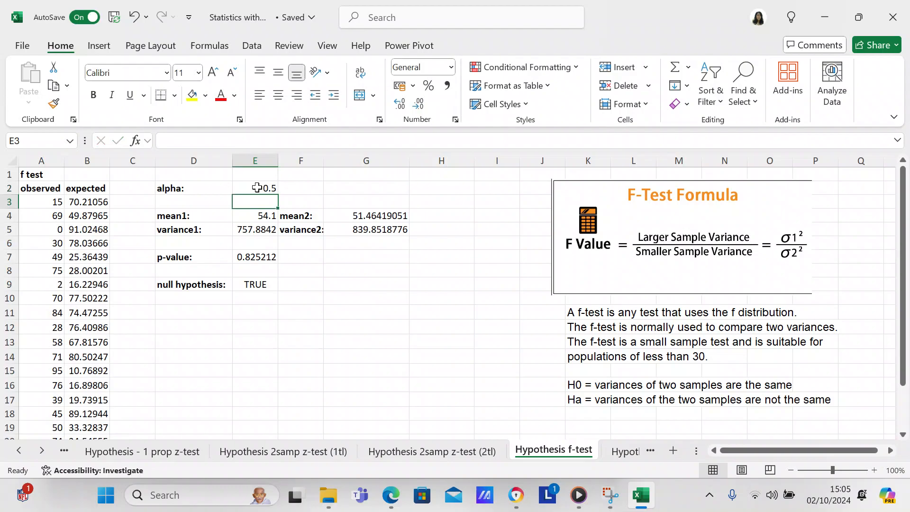
left_click(257, 259)
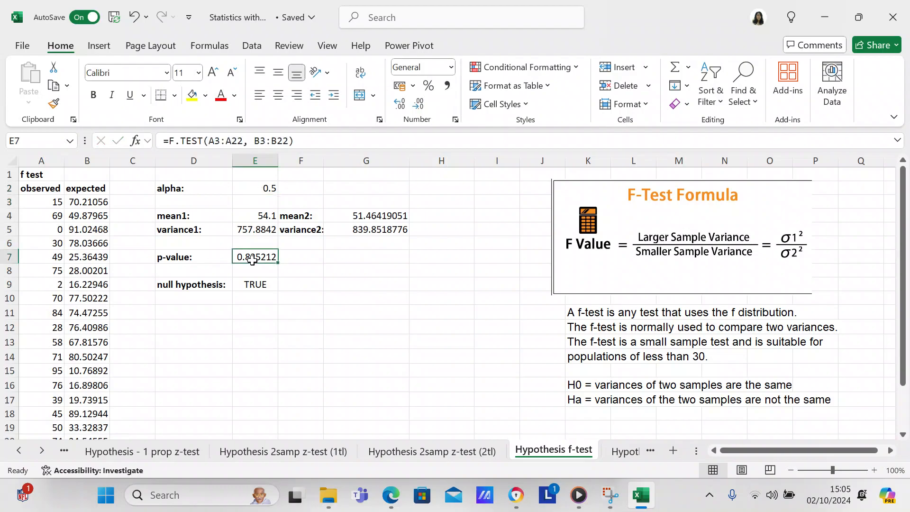
left_click(319, 272)
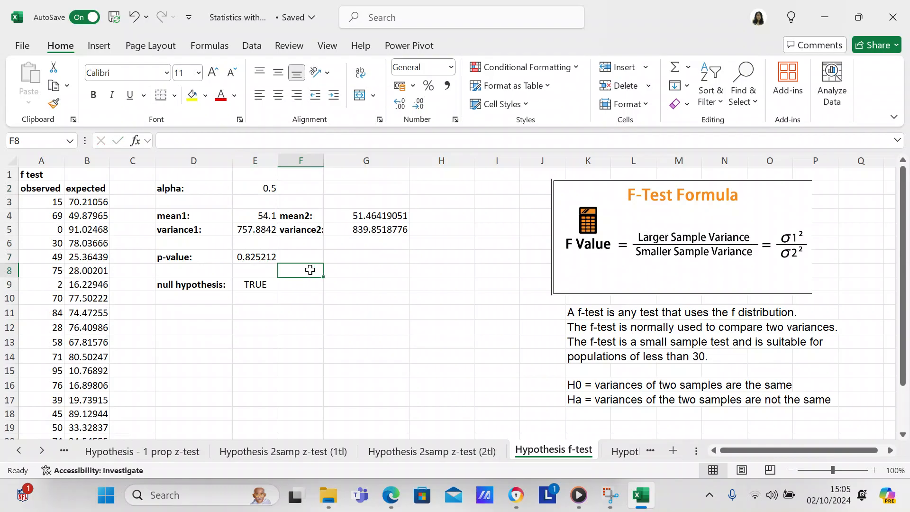
Change the first expected cell's formula to =RAND()*50
left_click(98, 201)
left_click(237, 145)
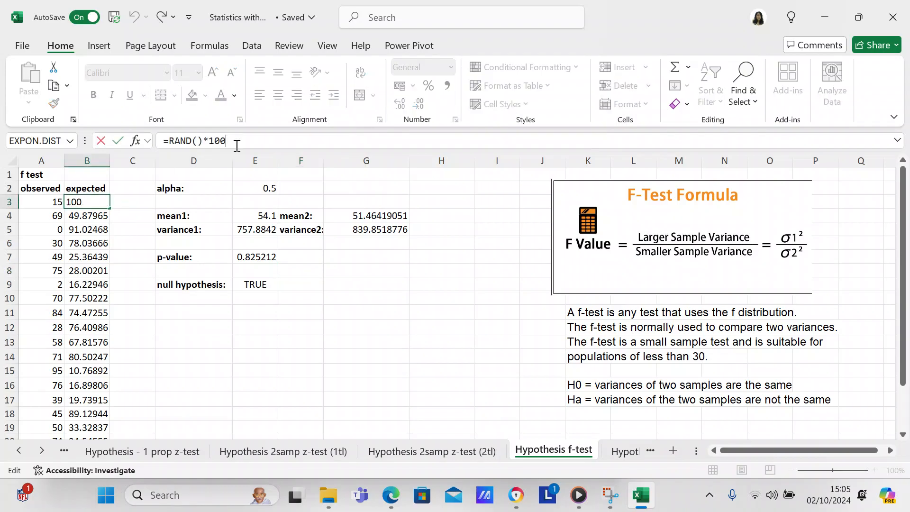
key("BackSpace")
key("BackSpace")
key("BackSpace")
type("5")
type("0")
key("Return")
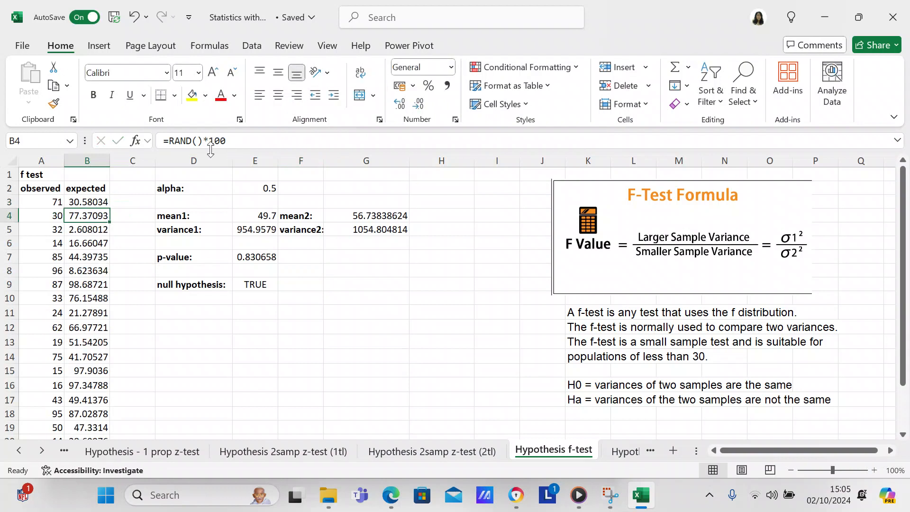
Copy the first expected cell's formula down through the rest of the expected column to row 22
left_click(107, 202)
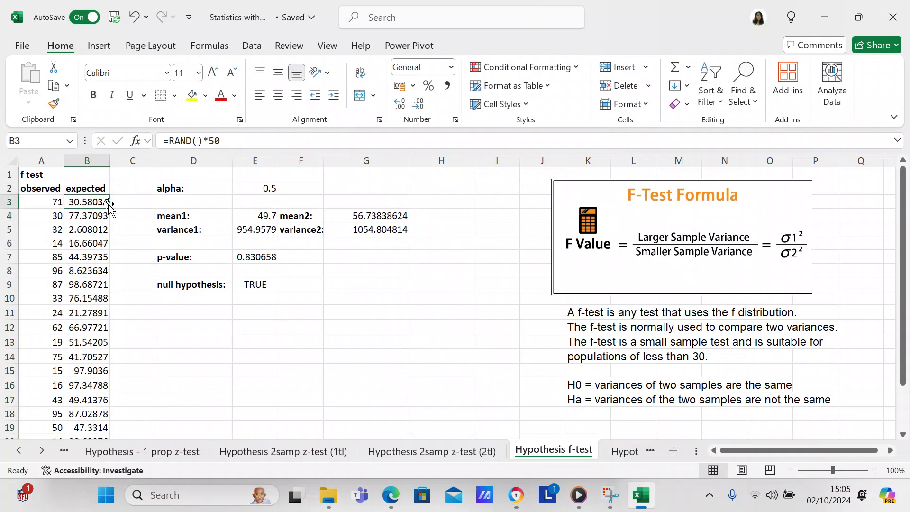
key("ctrl+c")
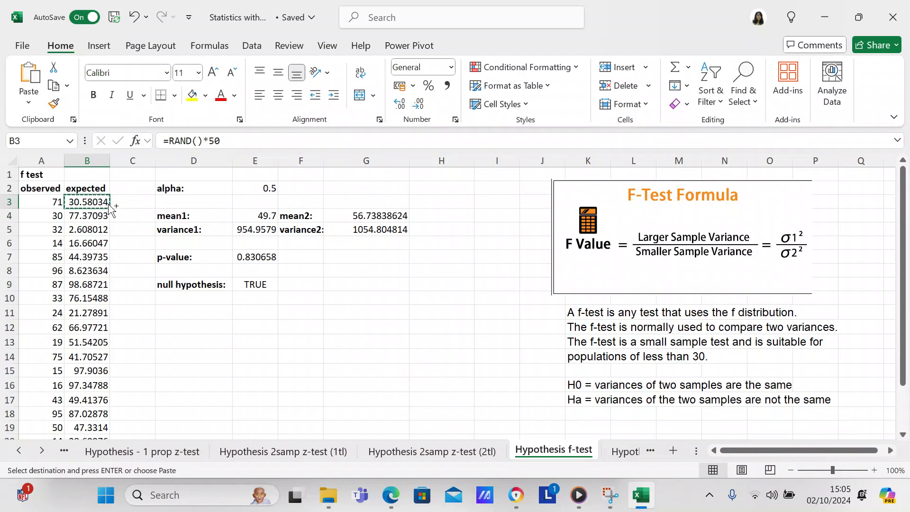
left_click(98, 218)
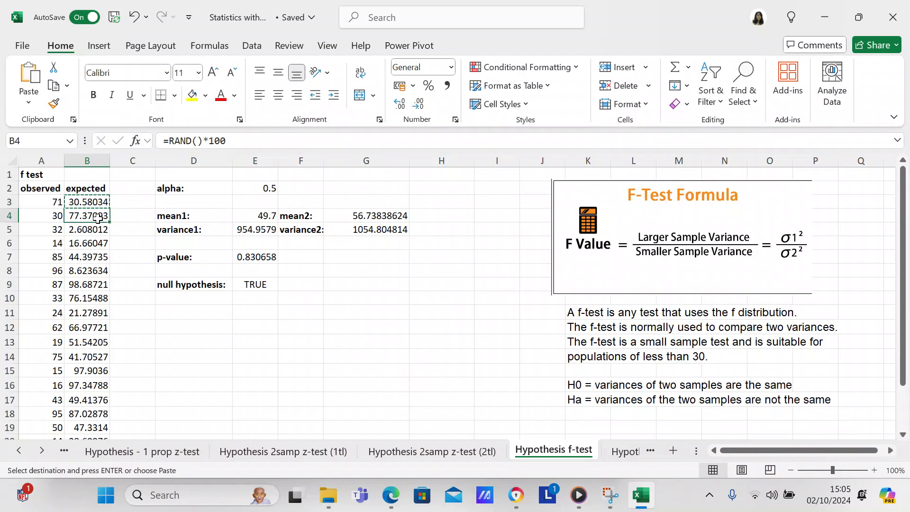
left_click_drag(98, 218, 98, 387)
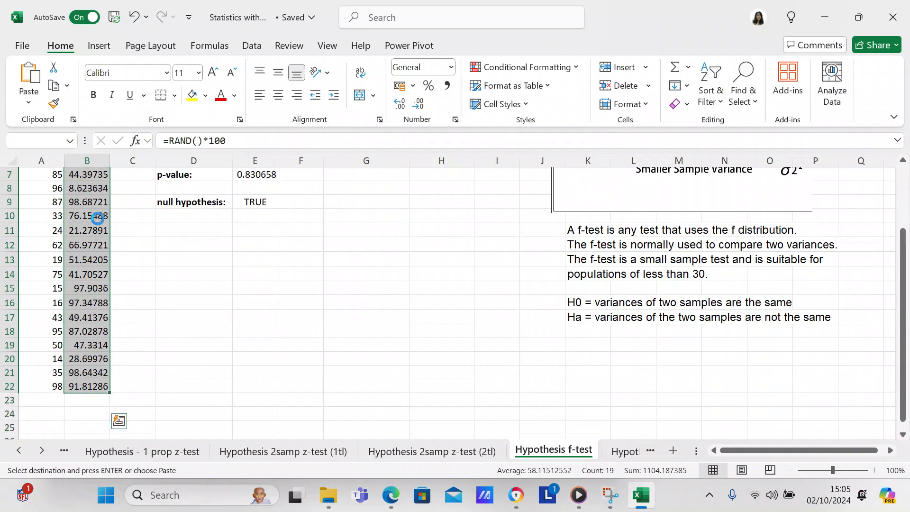
key("ctrl+v")
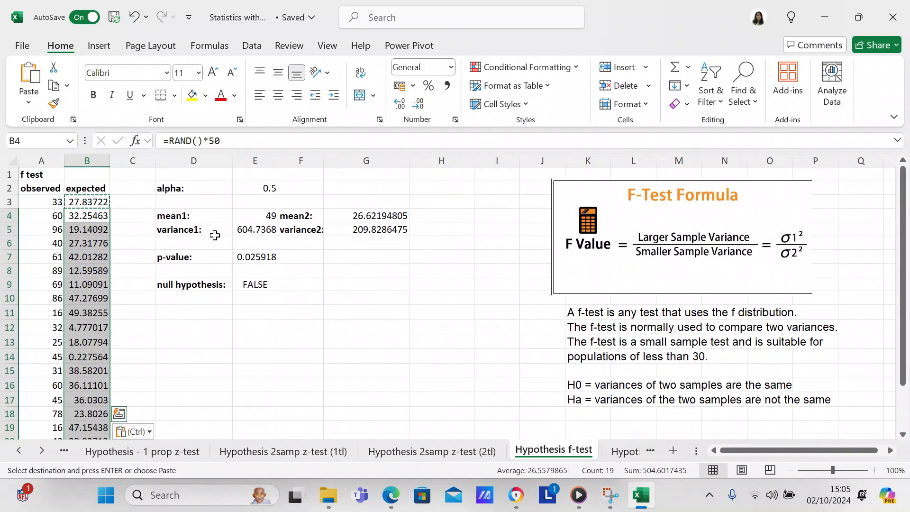
Set the alpha value back to 0.05
left_click(262, 216)
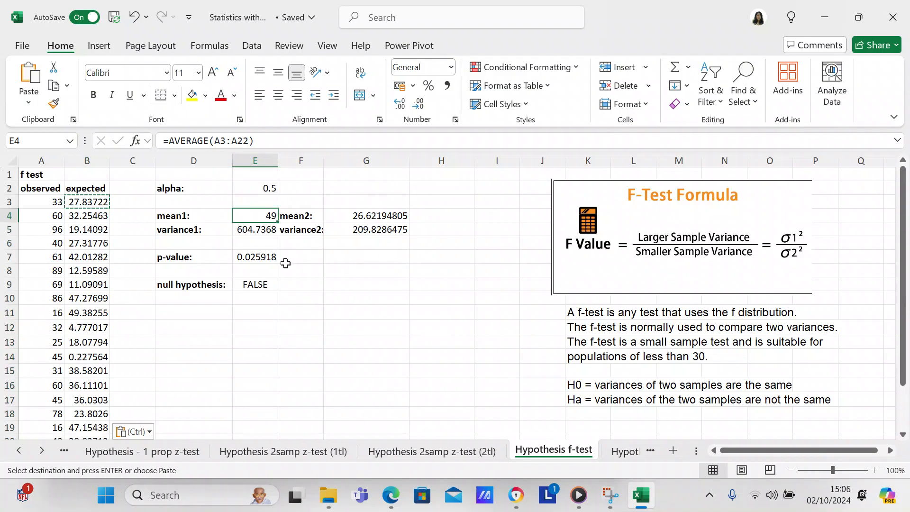
left_click(270, 188)
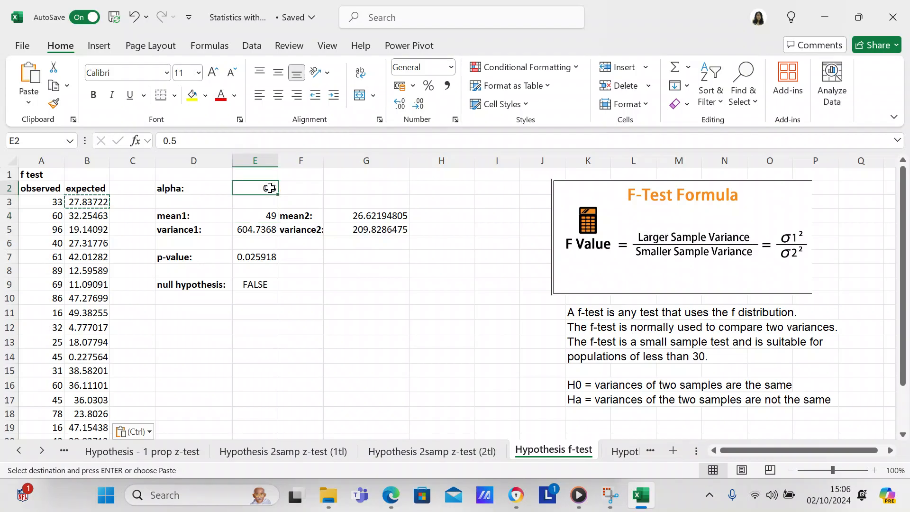
type("0.05")
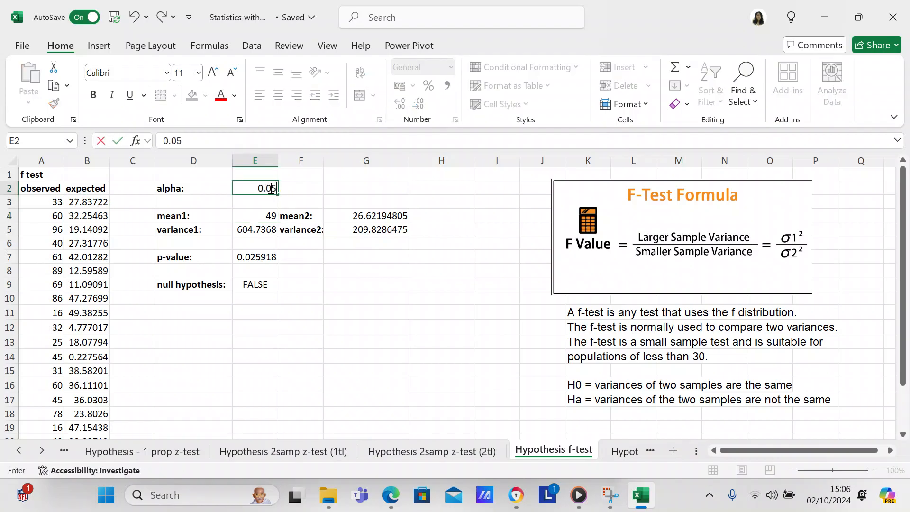
key("Return")
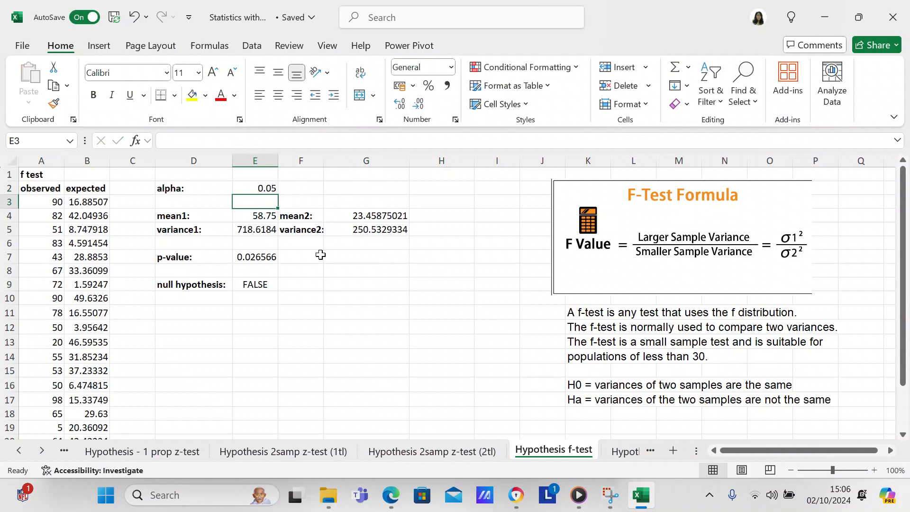
scroll(309, 255, "right", 3)
scroll(309, 255, "right", 3)
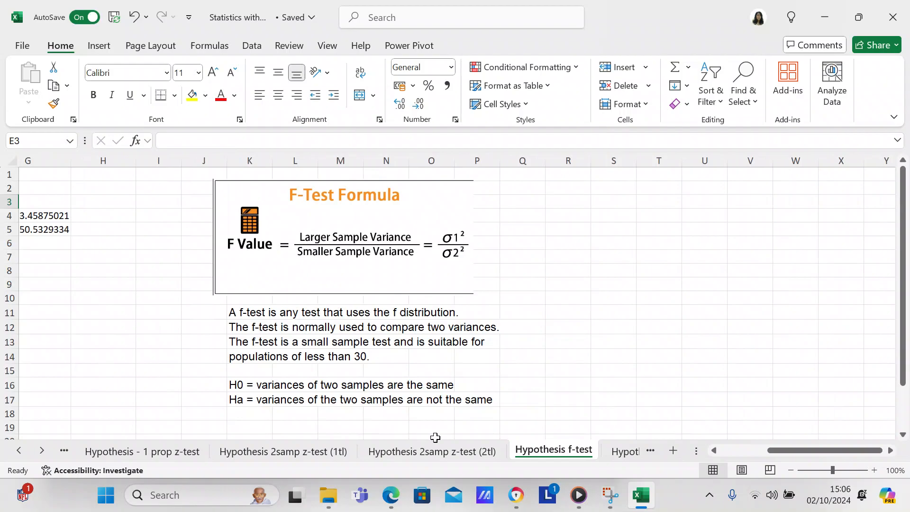
left_click_drag(829, 449, 747, 459)
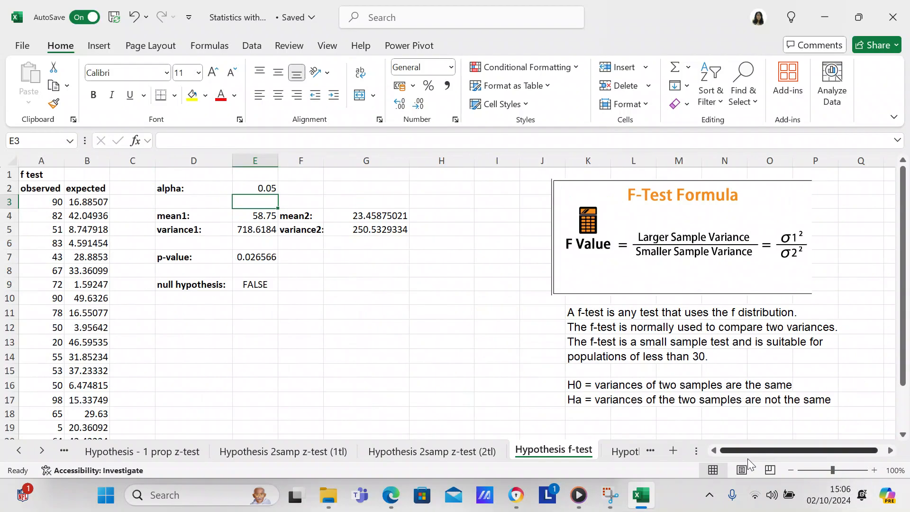
Change the first expected cell's formula back to =RAND()*100
left_click(88, 201)
left_click(226, 143)
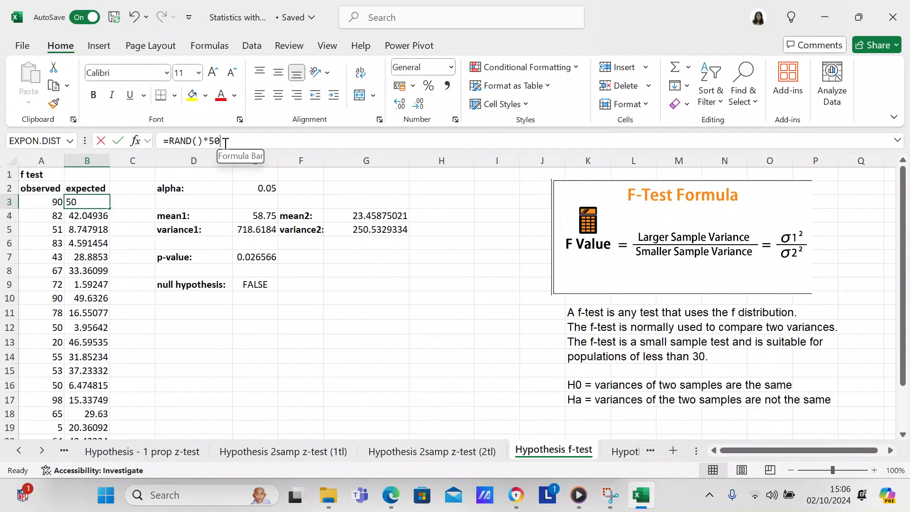
key("BackSpace")
key("BackSpace")
type("100")
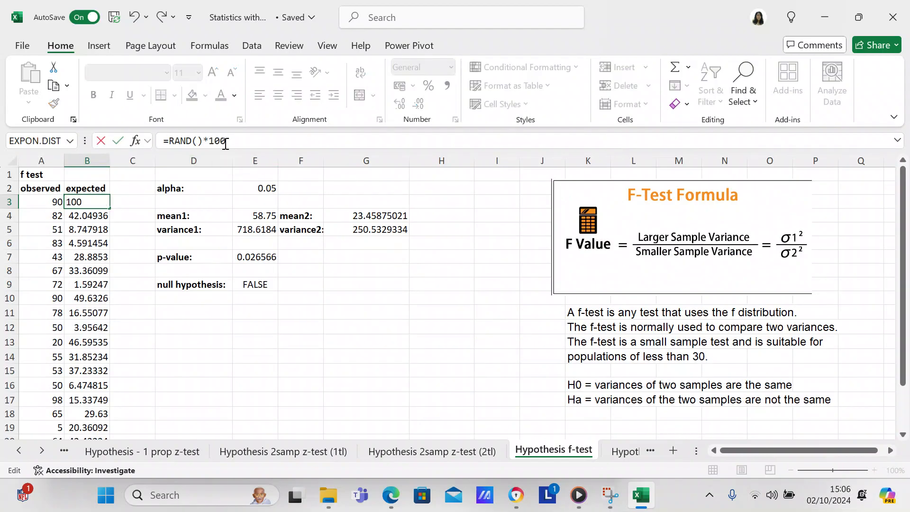
key("Return")
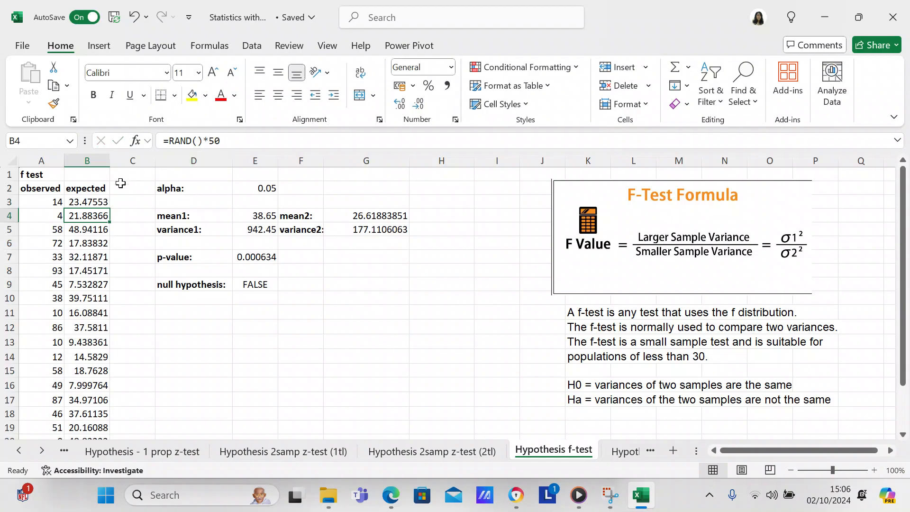
Copy the first expected cell's =RAND()*100 formula down through the rest of the expected column to row 22
left_click(105, 201)
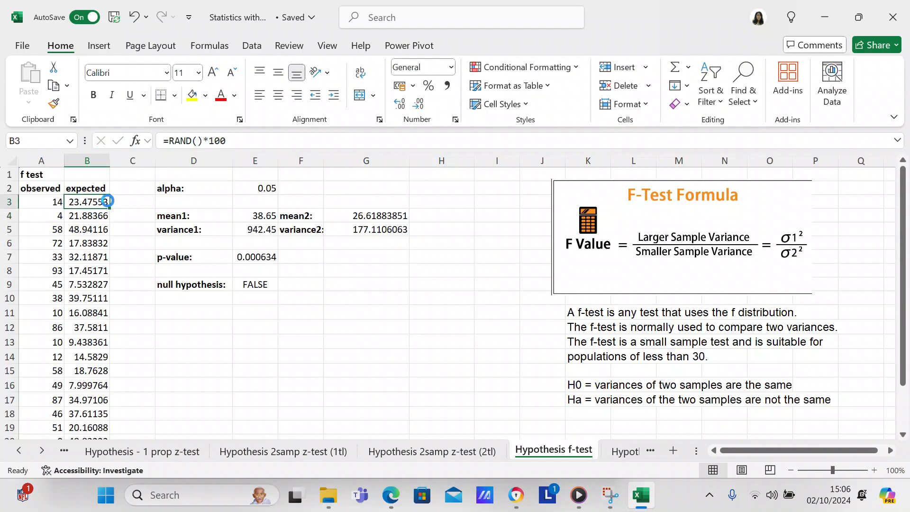
key("ctrl+c")
left_click(104, 213)
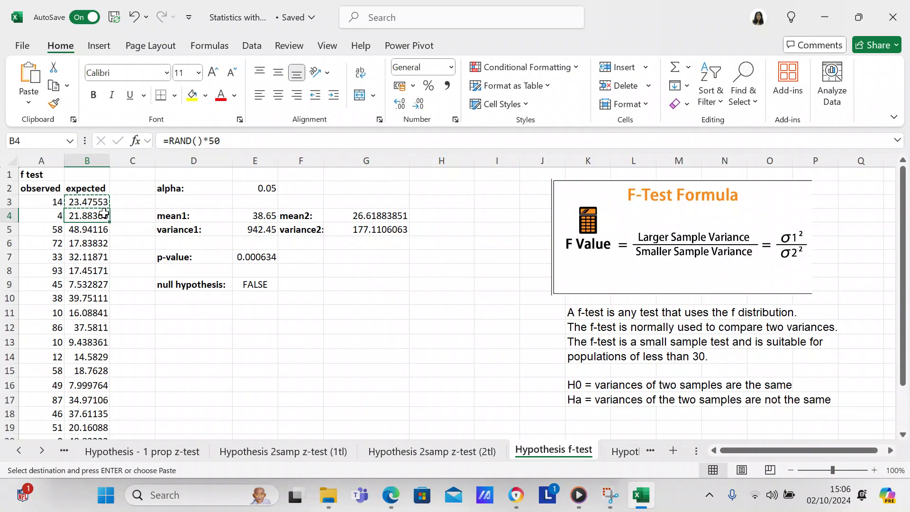
left_click_drag(103, 213, 104, 332)
key("ctrl+v")
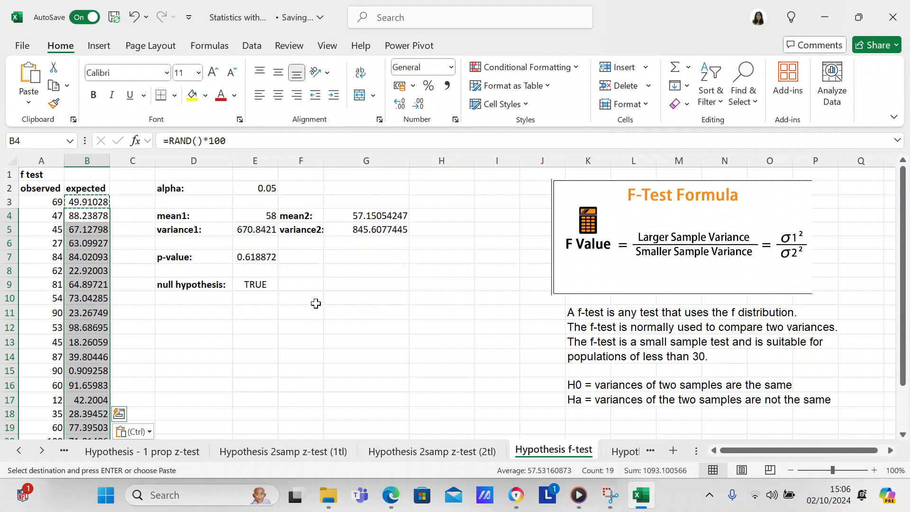
Inspect the formulas behind the p-value and null hypothesis cells
left_click(267, 261)
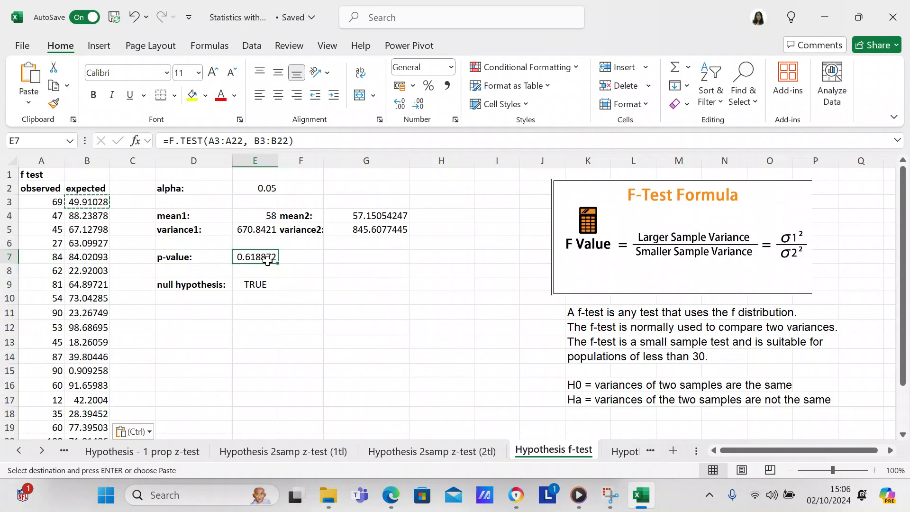
left_click(259, 284)
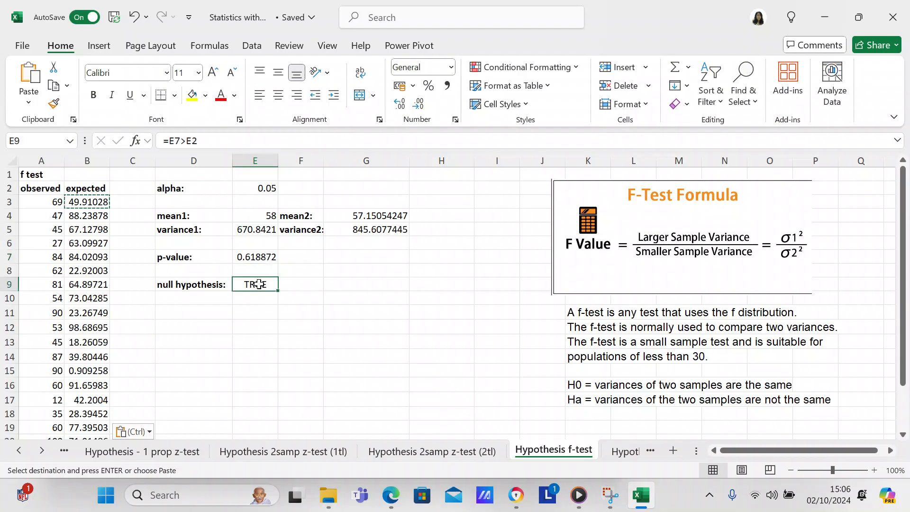
left_click(183, 145)
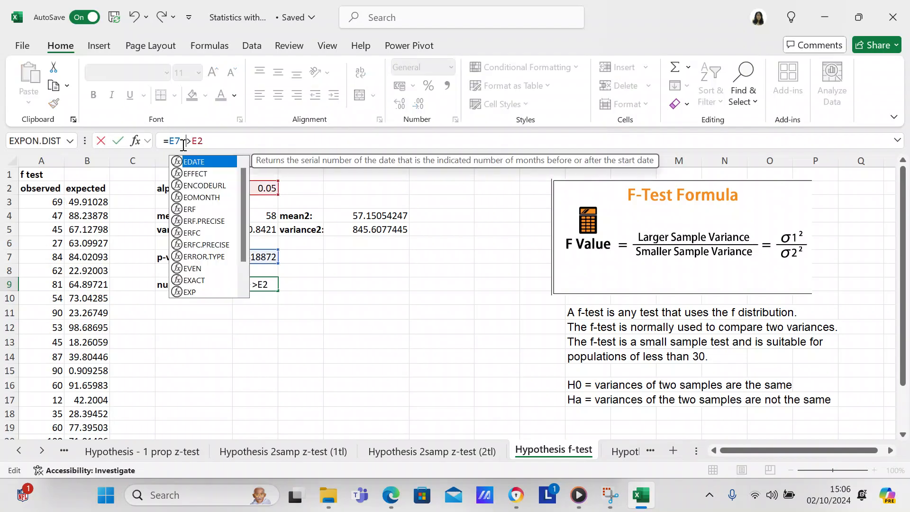
left_click(191, 144)
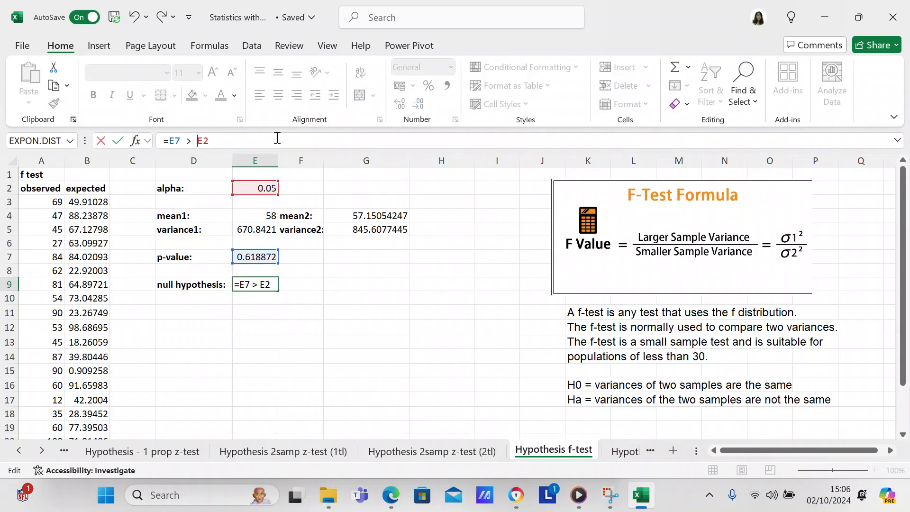
key("Return")
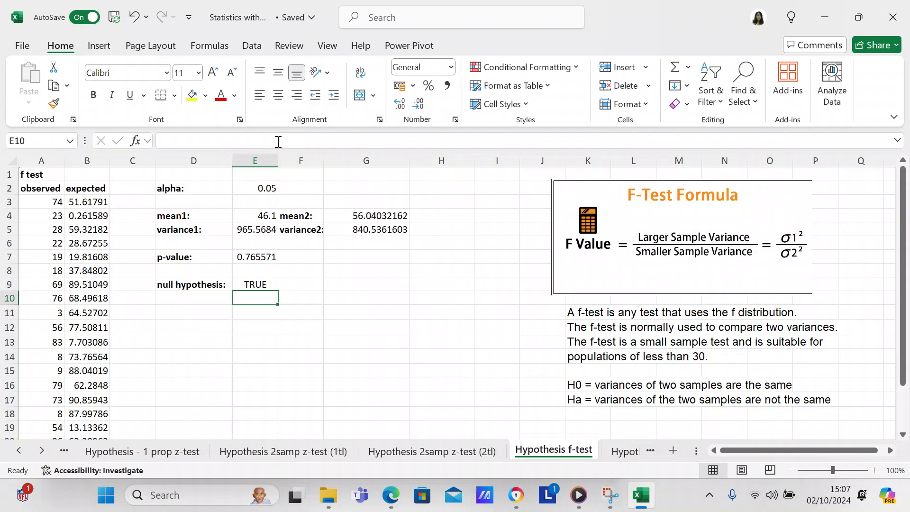
Relabel the alpha cell as "alpha (significance level):" and widen its column to fit the new label
double_click(183, 187)
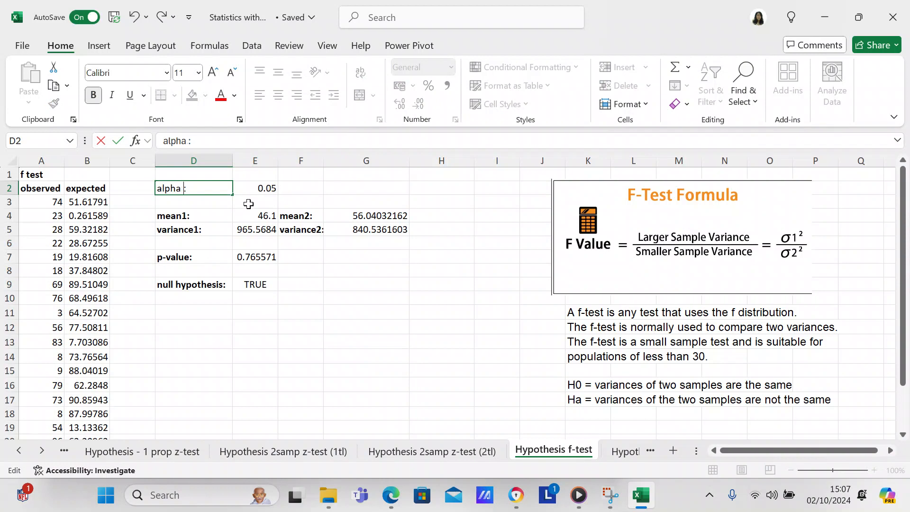
type("(significan")
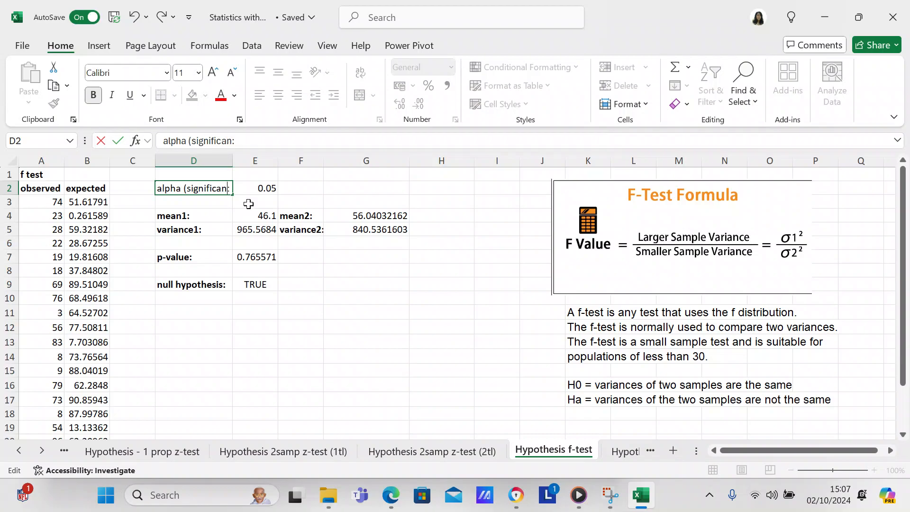
type("ce levek")
key("BackSpace")
type("l)")
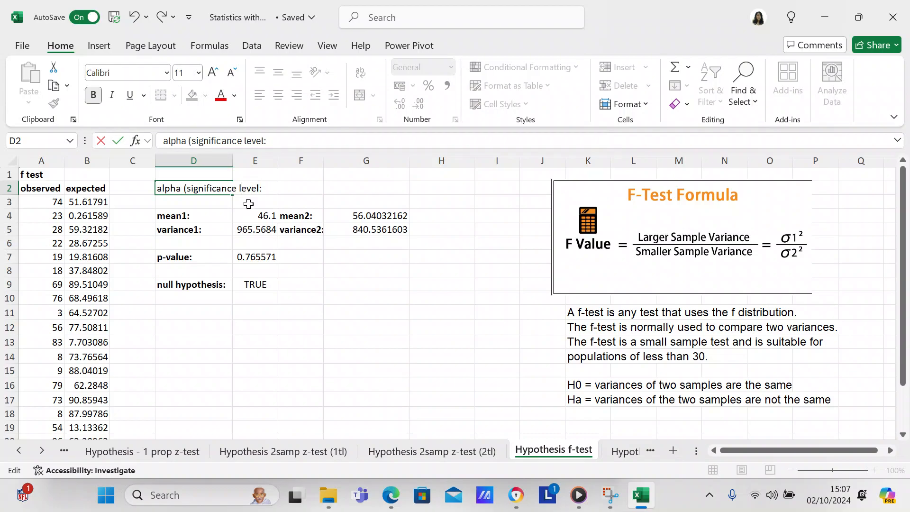
left_click(264, 239)
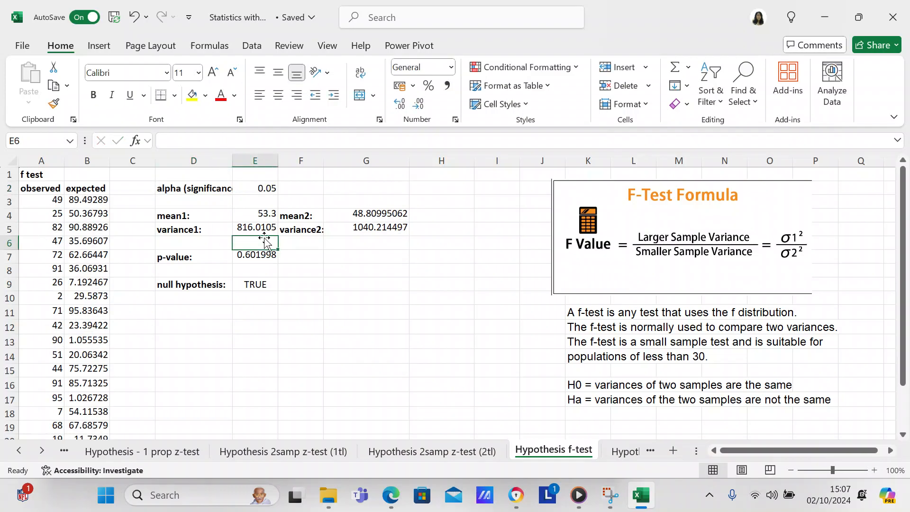
double_click(232, 162)
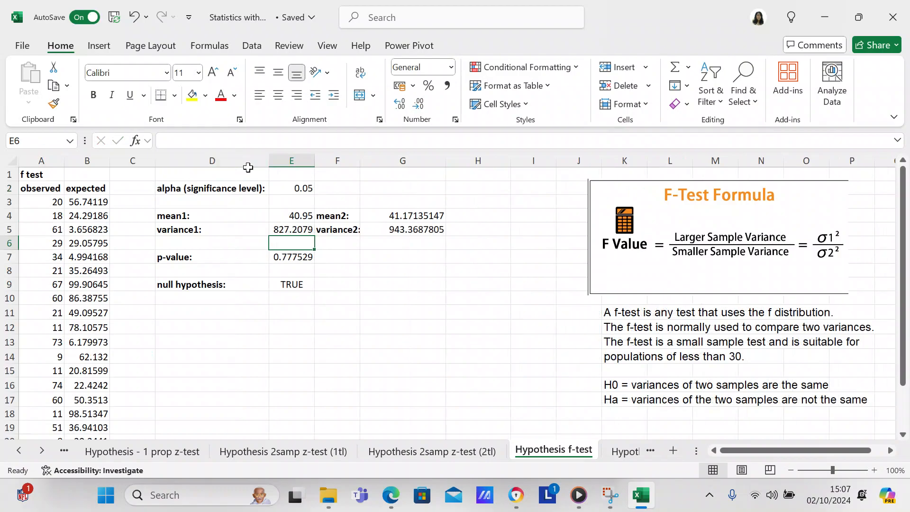
Review the cells of the mean and variance summary block
left_click(245, 230)
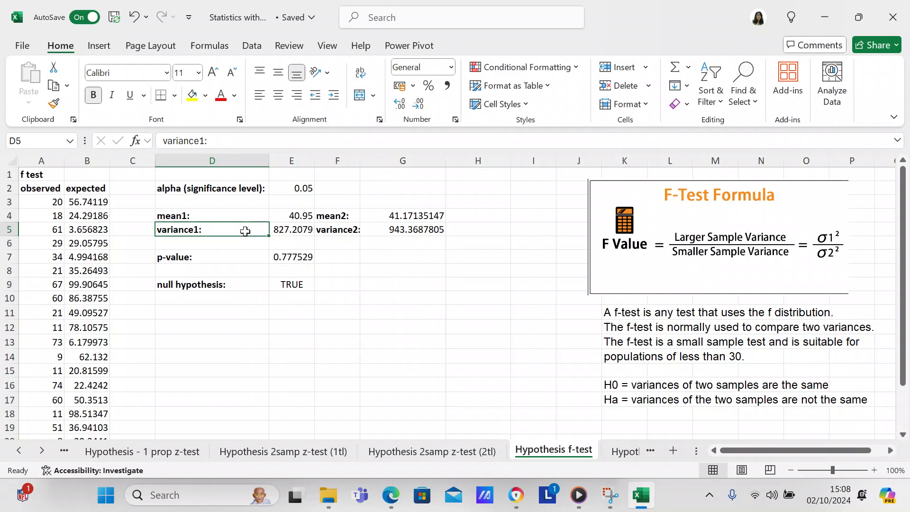
left_click(294, 217)
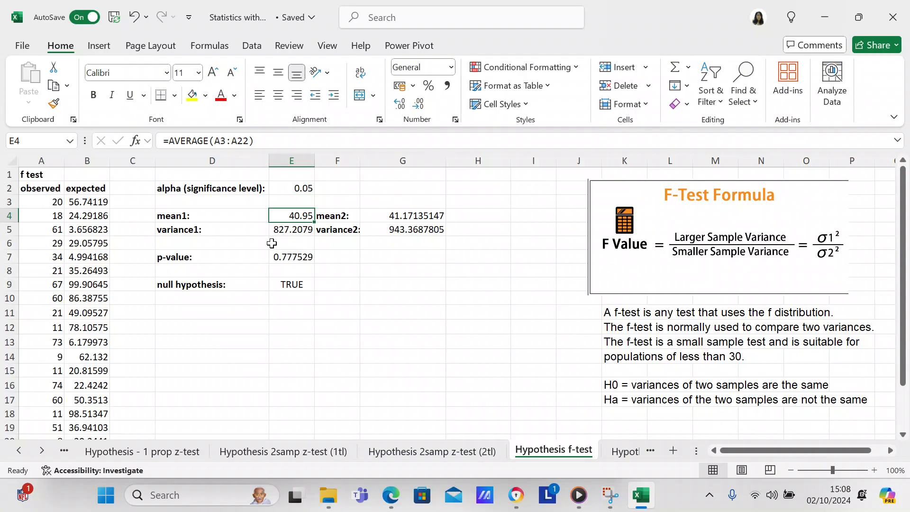
left_click(355, 266)
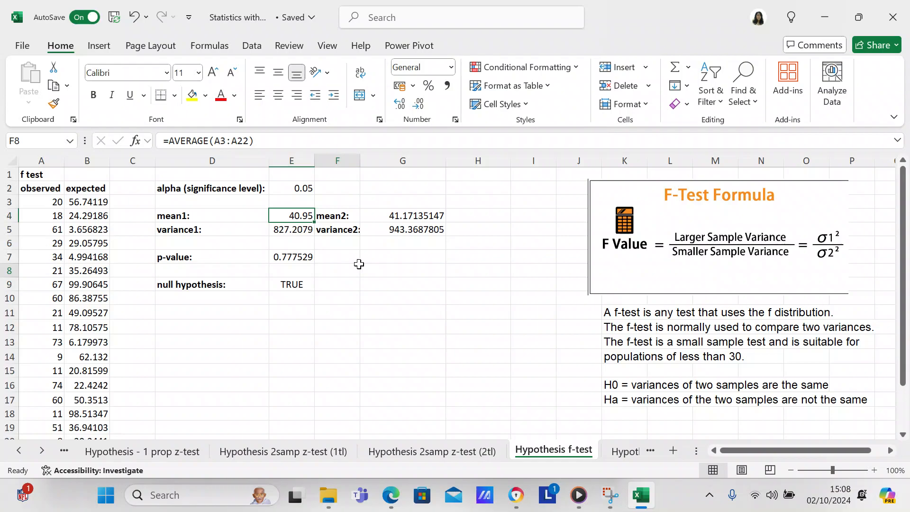
left_click(421, 284)
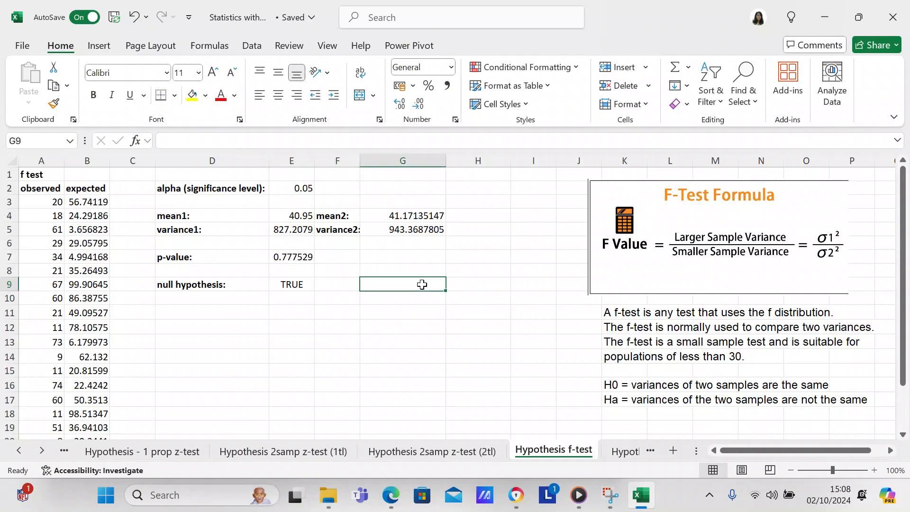